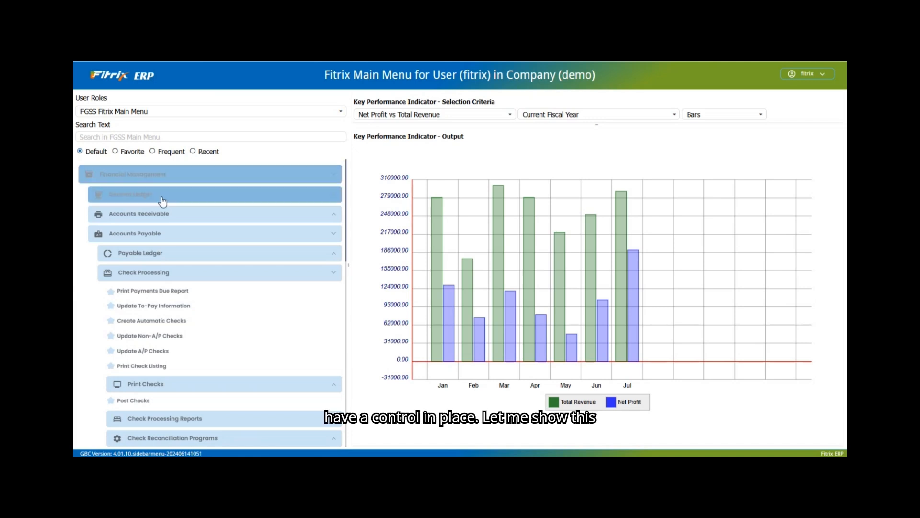
Review the current period and period control settings in General Ledger's Update Ledger Defaults, and return to the main menu
click(332, 195)
click(168, 275)
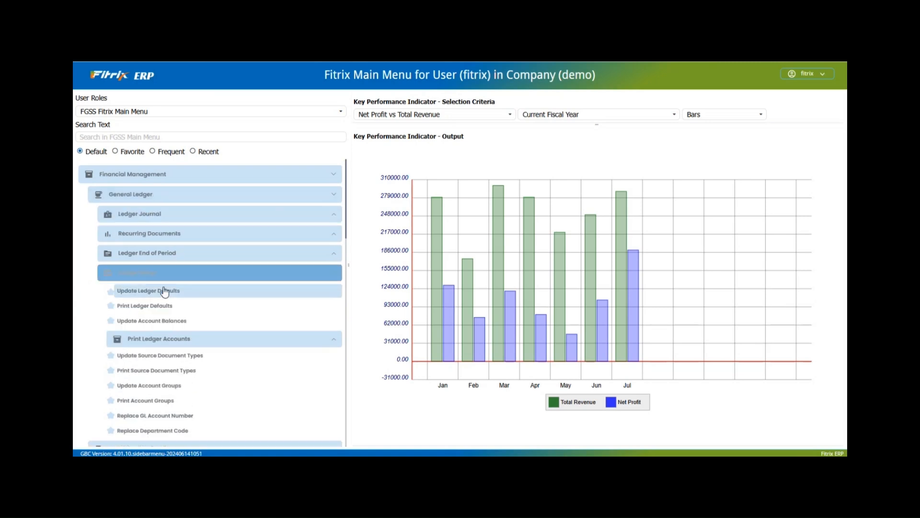
click(165, 292)
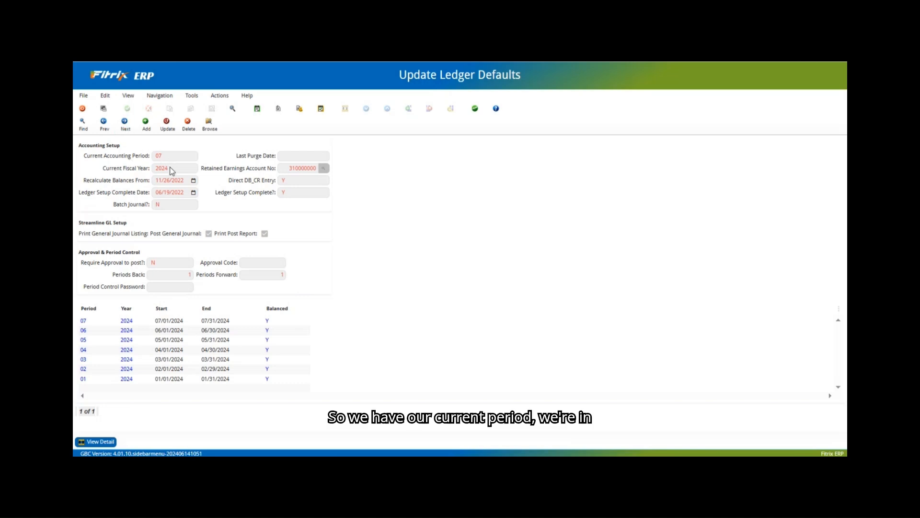
click(83, 110)
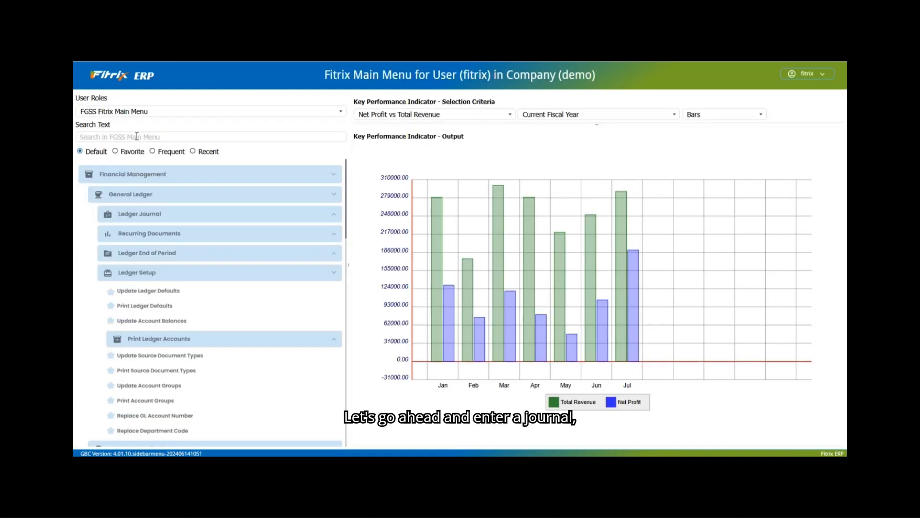
Add a general journal document dated 07/12/2024 with description DEPRECIATION, EOP Reverse N and source GENJRN
click(197, 214)
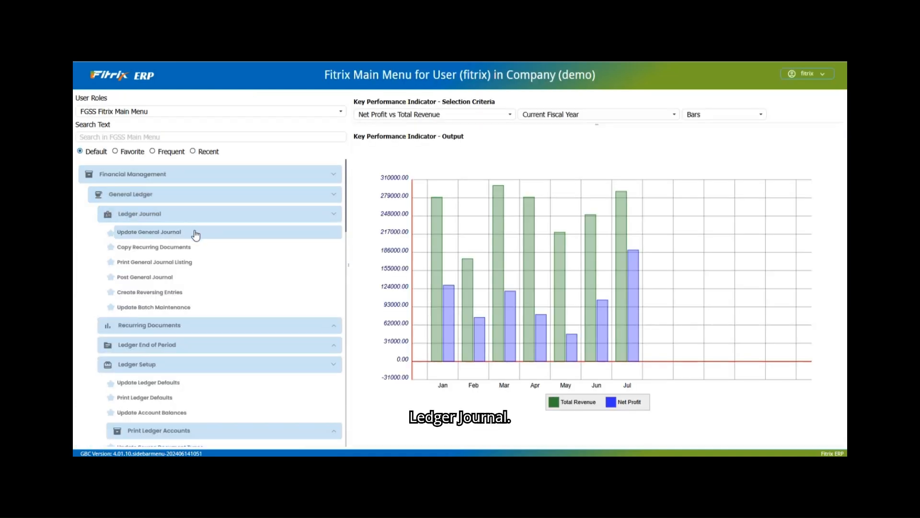
click(196, 232)
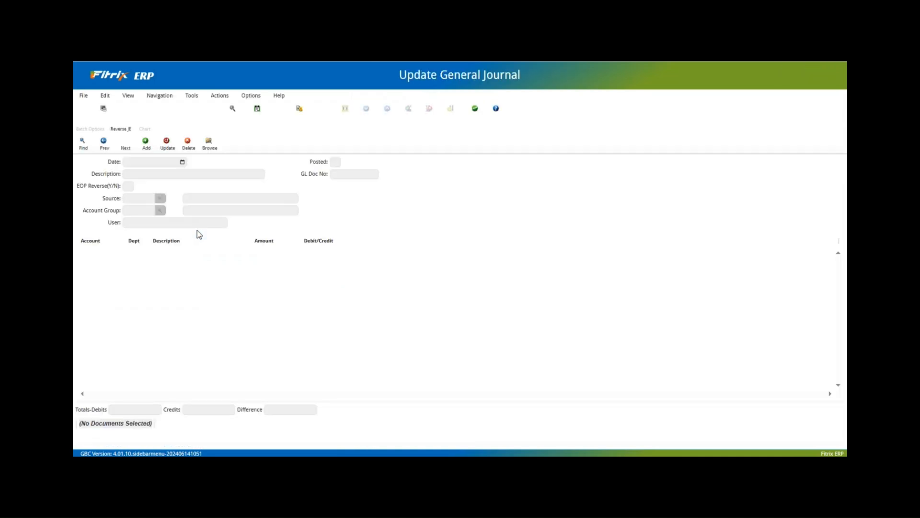
click(146, 142)
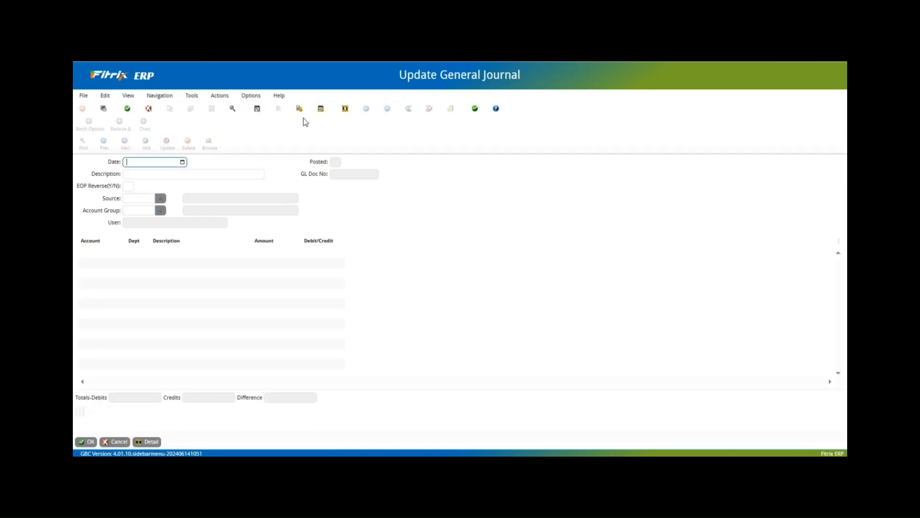
text(DEPRECIATION)
key(Tab)
text(N)
key(Tab)
text(GENJRN)
key(Tab)
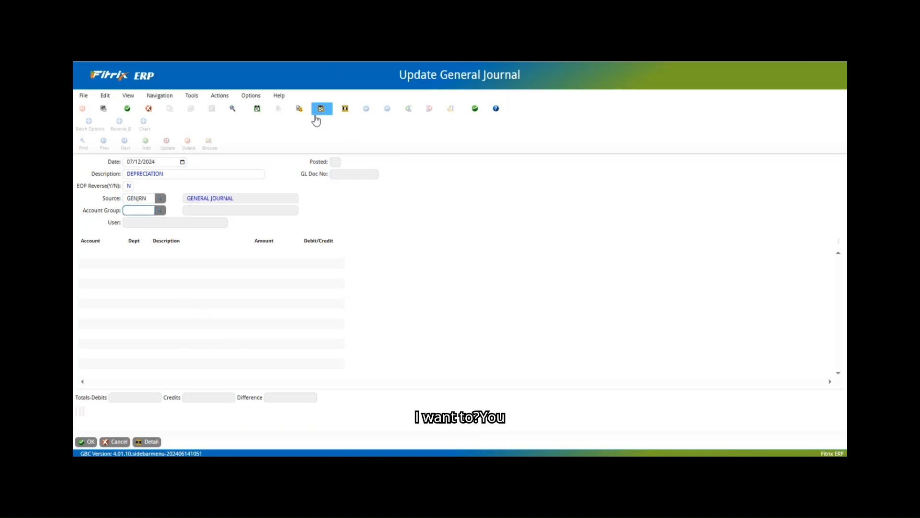
Set the journal document's account group to DEPREC to fill in the depreciation accounts
text(DERE)
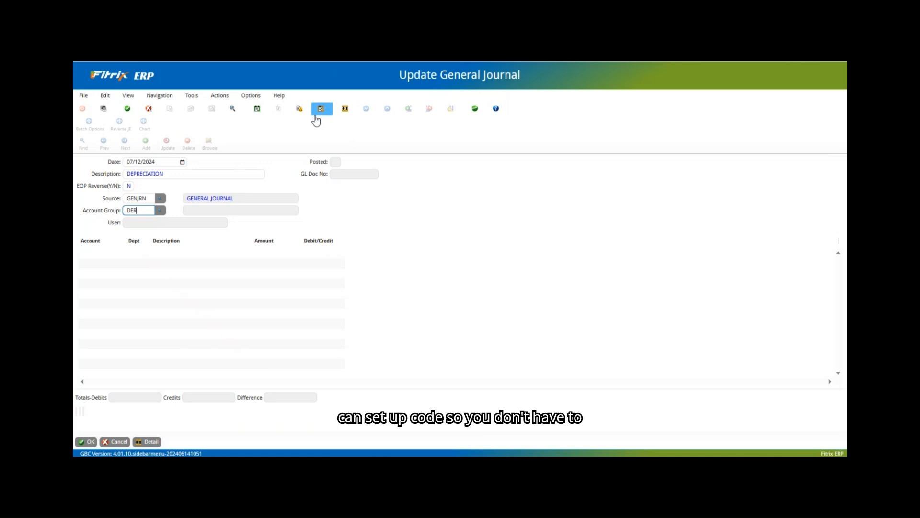
key(BackSpace)
text(PREC)
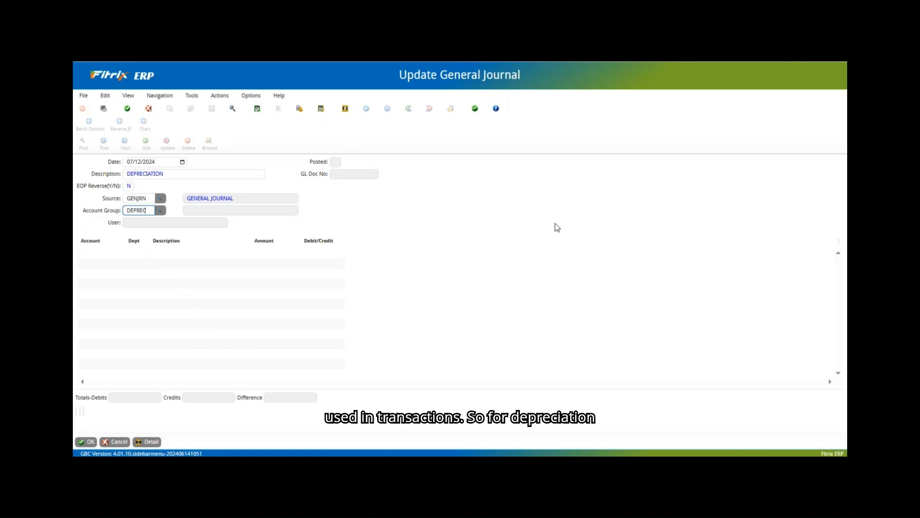
key(Return)
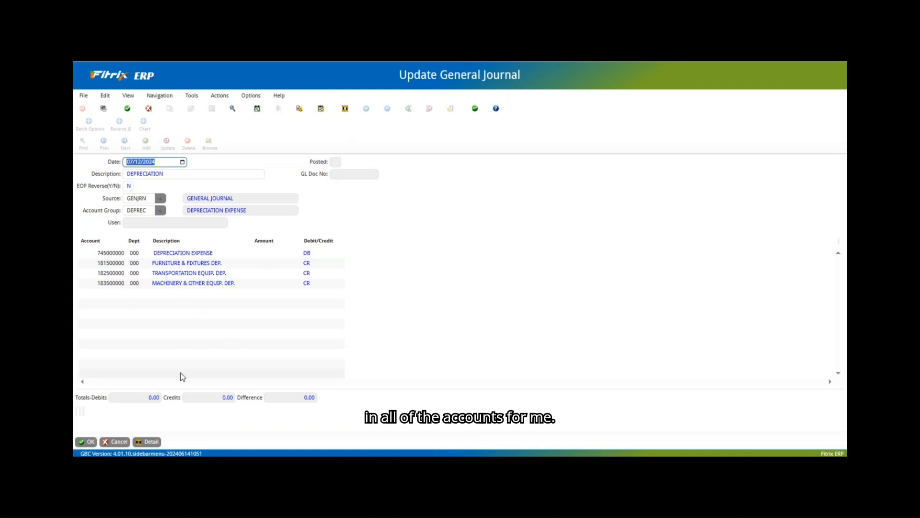
Enter 2000 for depreciation expense, 1000 for furniture, 300 for transportation and 700 for machinery depreciation, and save and close the journal entry
click(274, 328)
key(Tab)
text(2000)
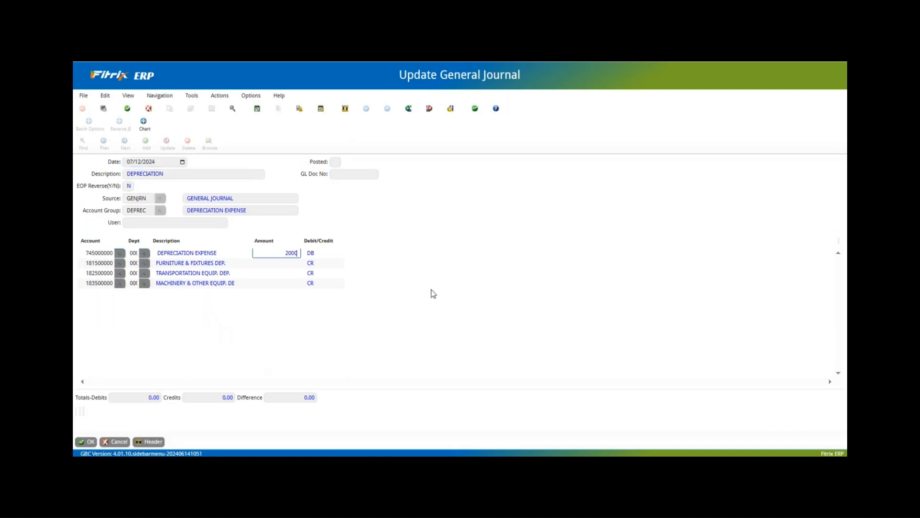
key(Down)
text(1000)
key(Down)
text(300)
key(Down)
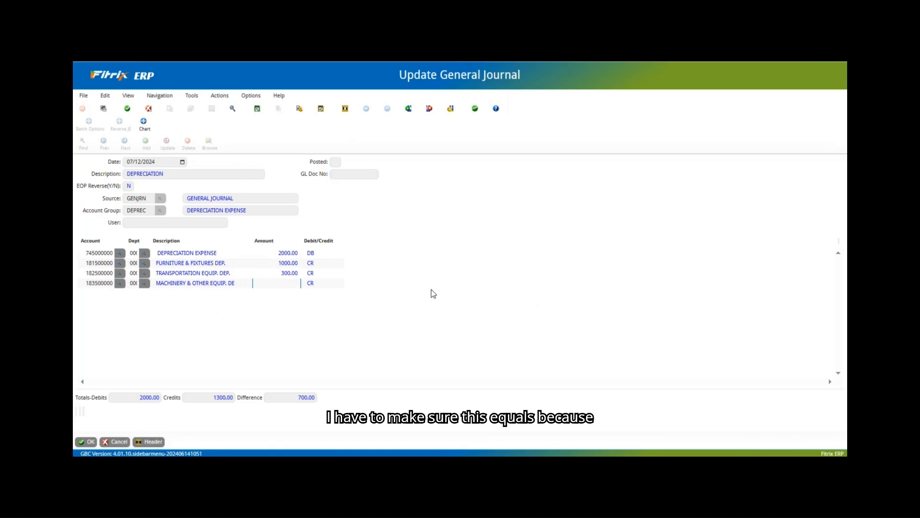
text(700)
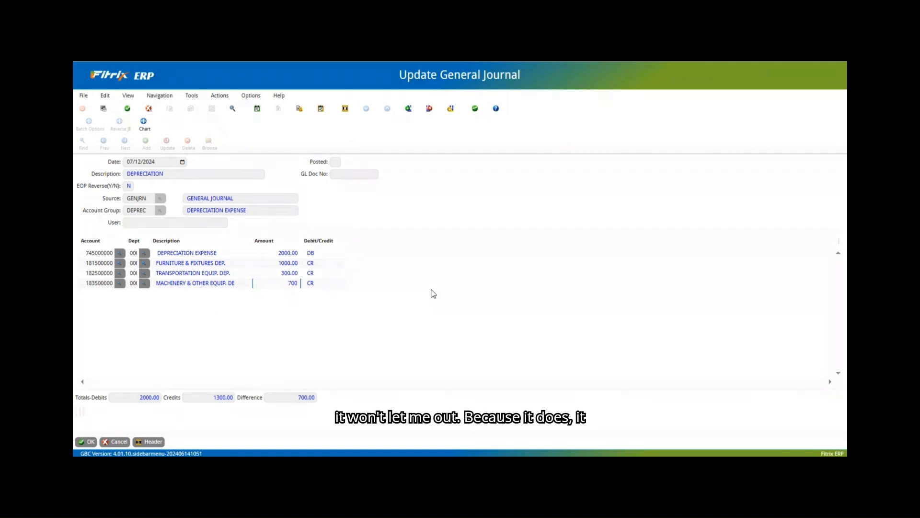
key(Tab)
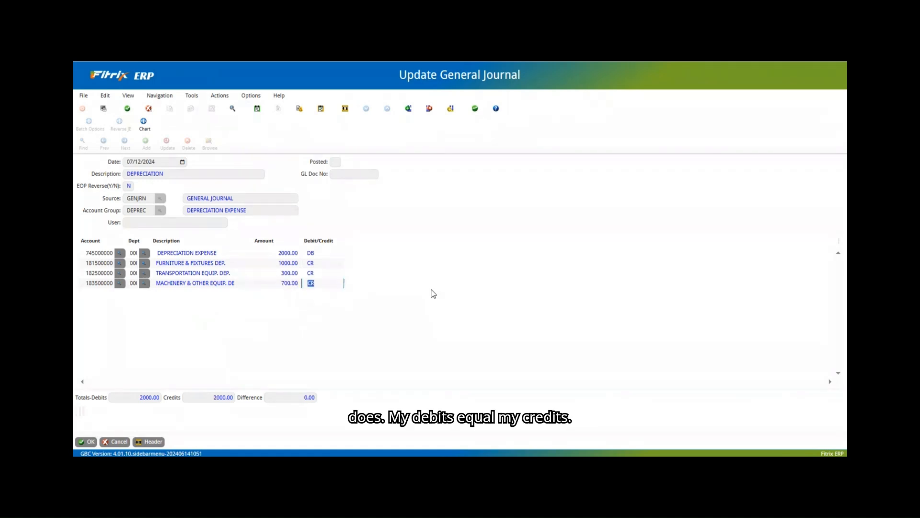
click(88, 442)
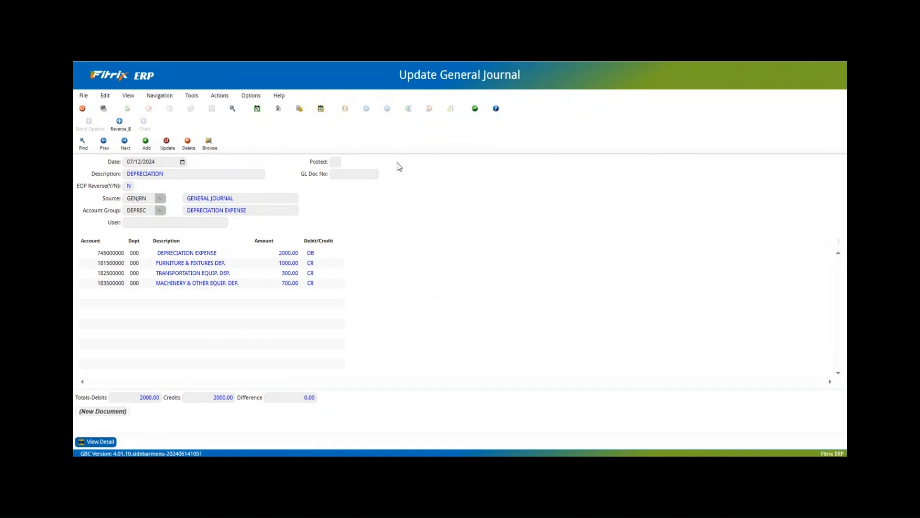
click(81, 109)
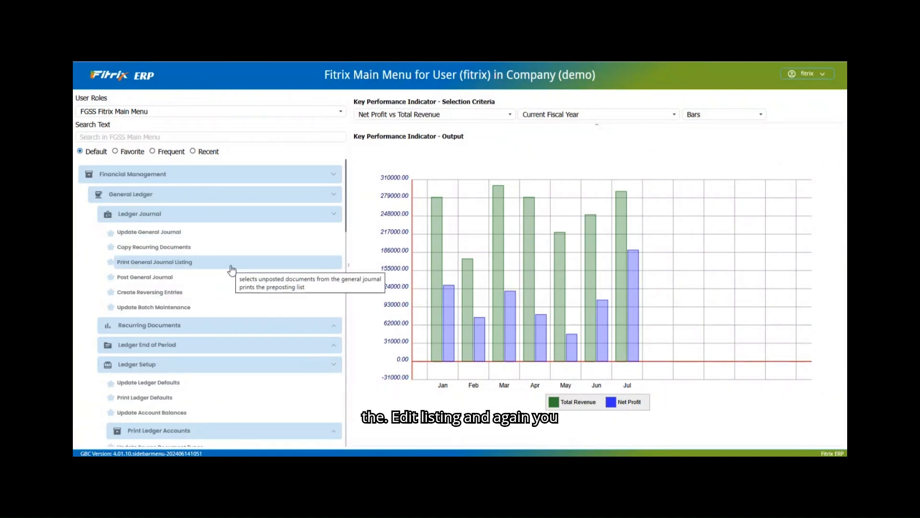
Output the general journal listing to the PDF viewer and post the journal entries
click(231, 267)
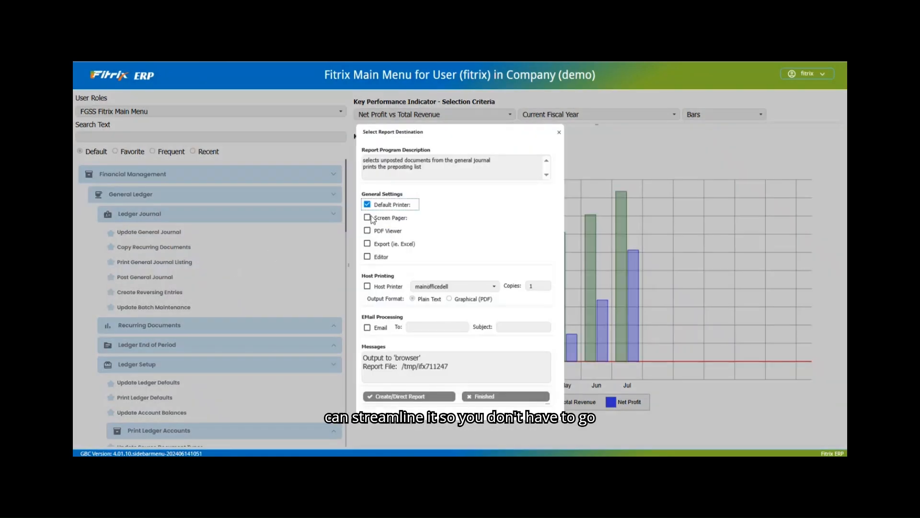
click(367, 231)
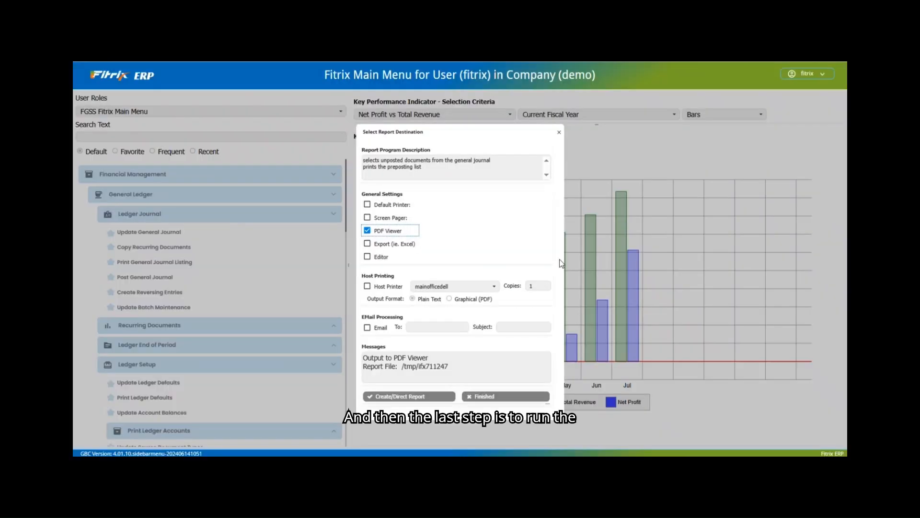
click(521, 397)
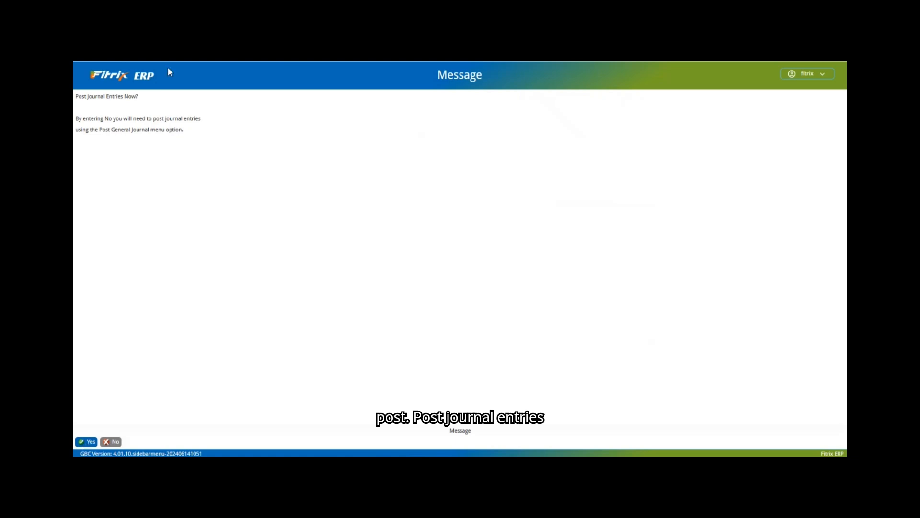
click(85, 441)
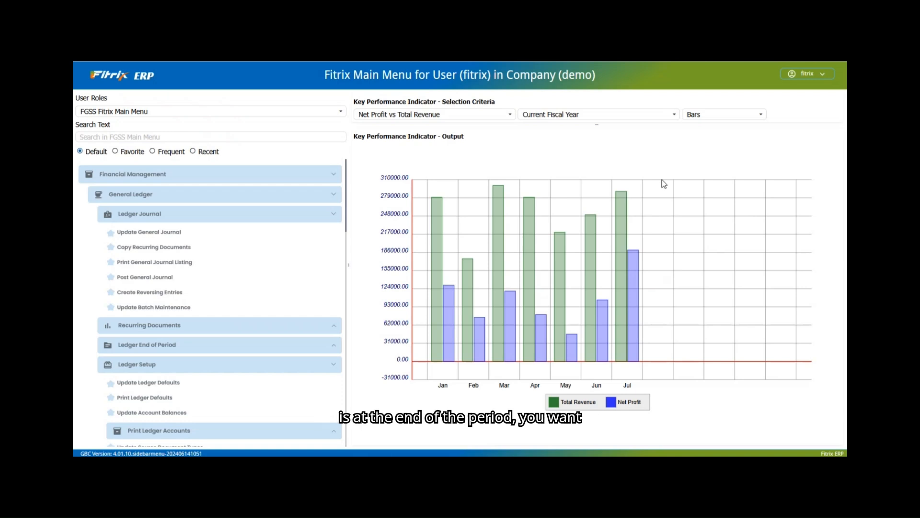
Run Post G/L Activity to Ledger from Ledger End of Period with the report sent to the PDF viewer
scroll(237, 352, down, 1)
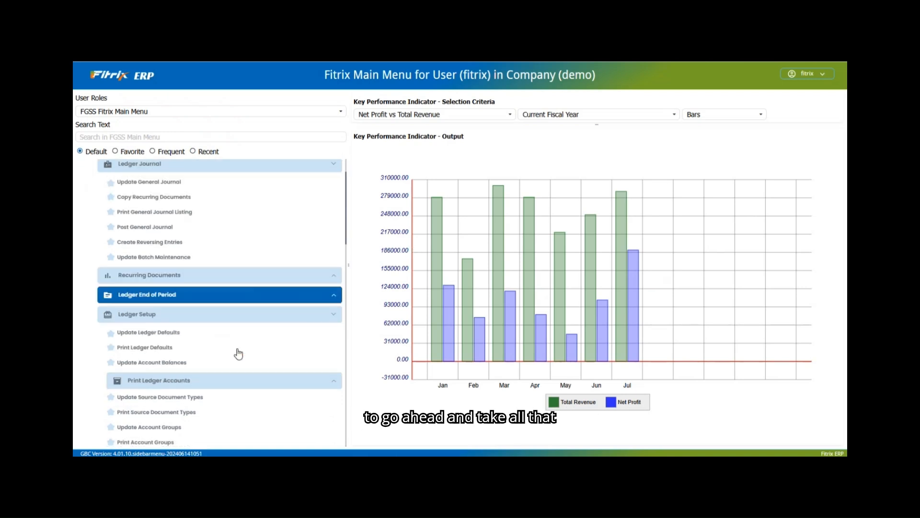
click(315, 302)
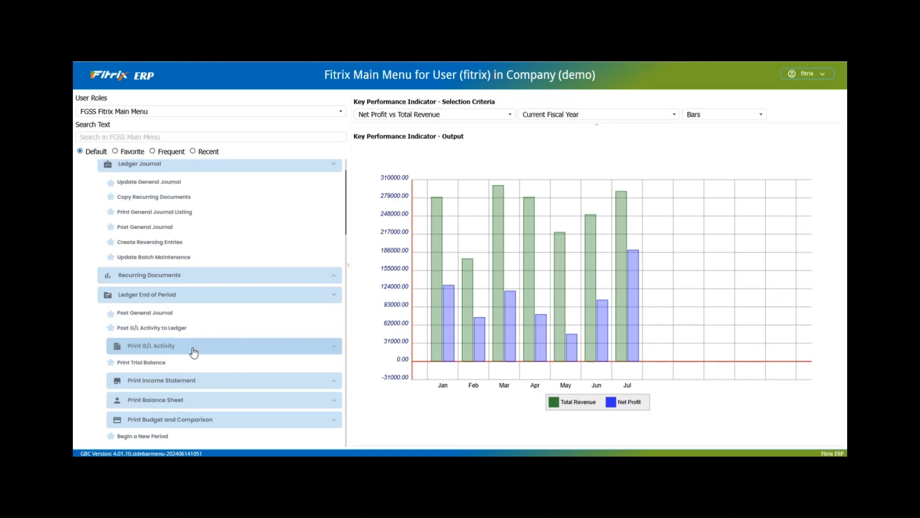
click(192, 333)
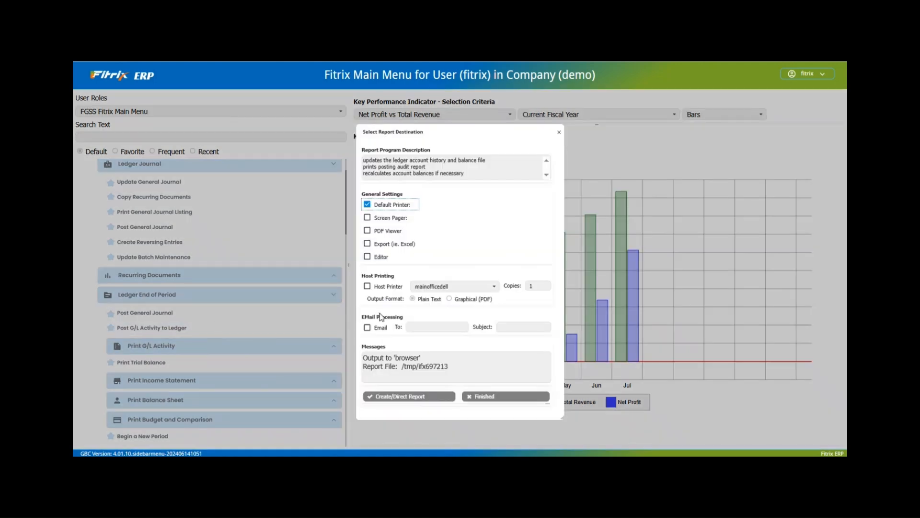
click(368, 231)
click(404, 394)
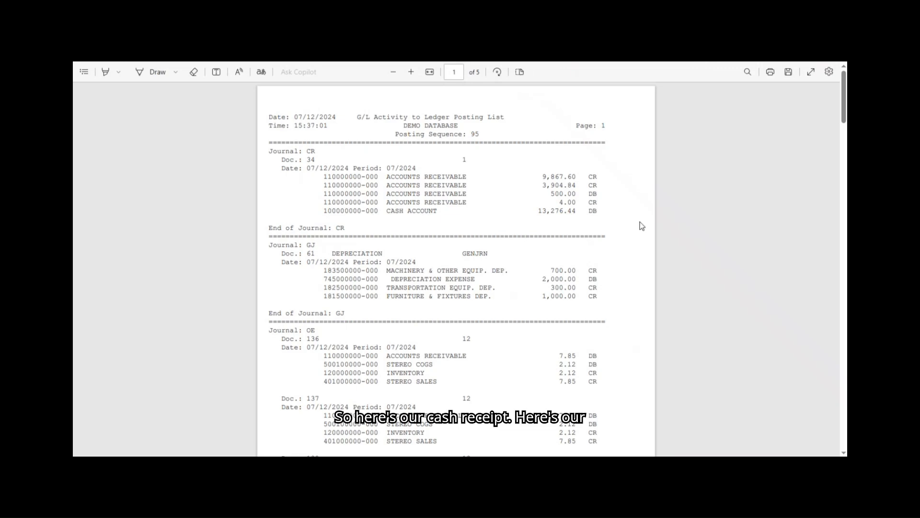
Examine the cash receipt, general journal, order entry and inventory postings in the G/L activity posting list, and close the report
scroll(571, 211, down, 1)
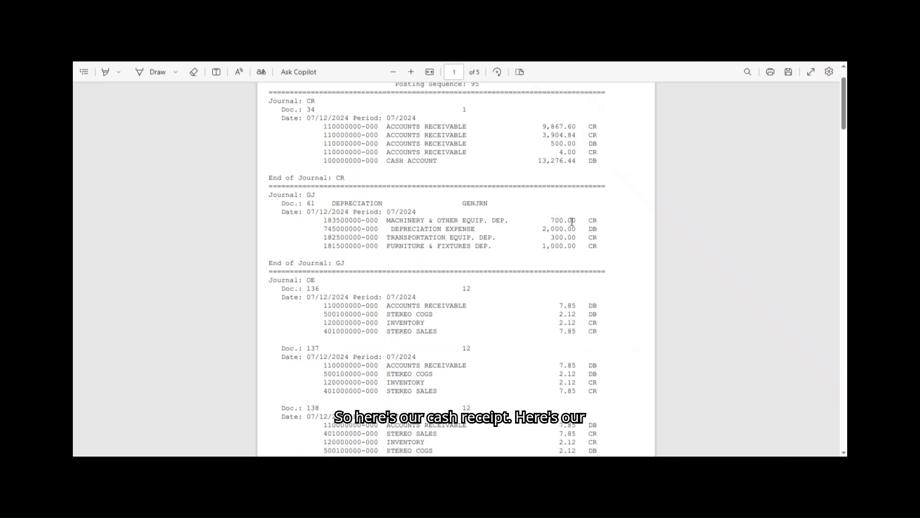
scroll(675, 267, down, 2)
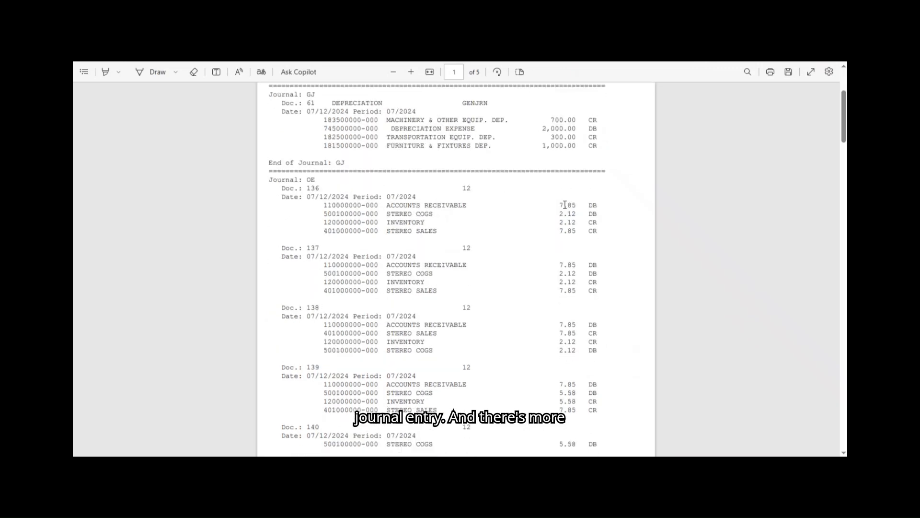
scroll(559, 201, down, 2)
scroll(503, 240, up, 1)
scroll(501, 237, up, 4)
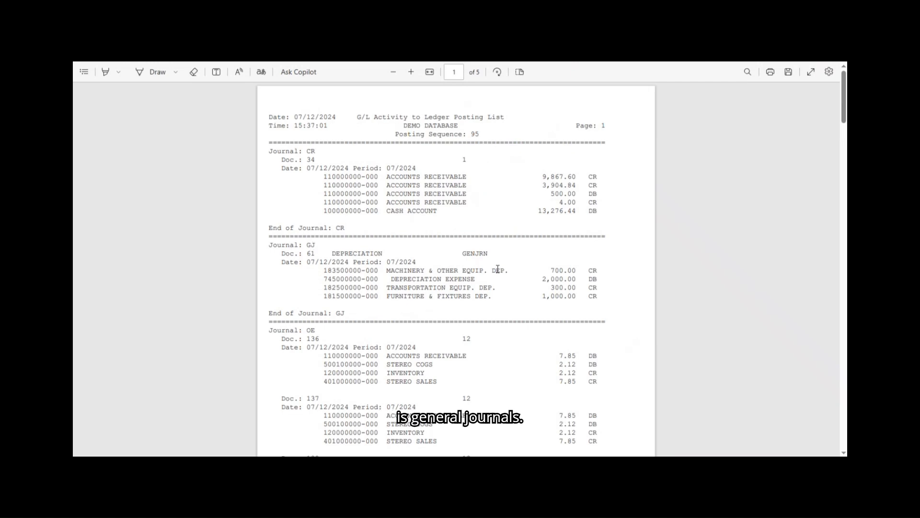
scroll(530, 271, down, 3)
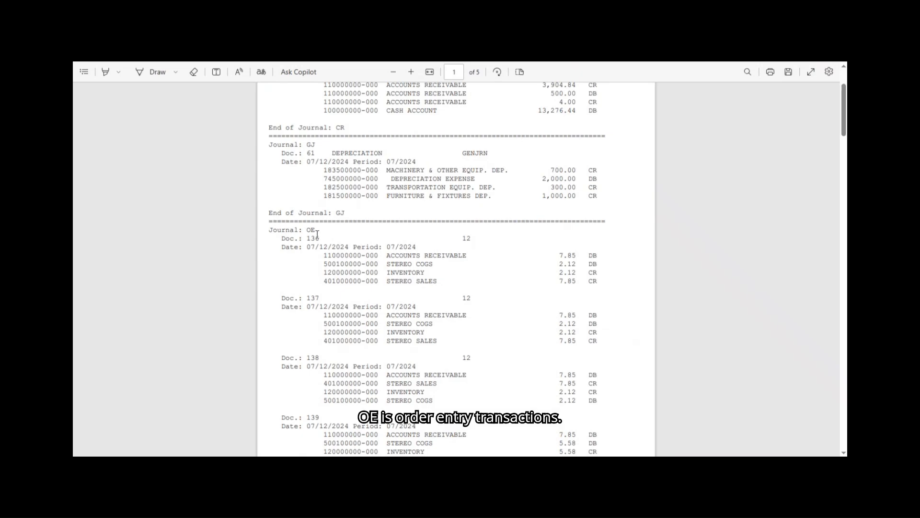
scroll(520, 280, down, 4)
scroll(522, 280, down, 15)
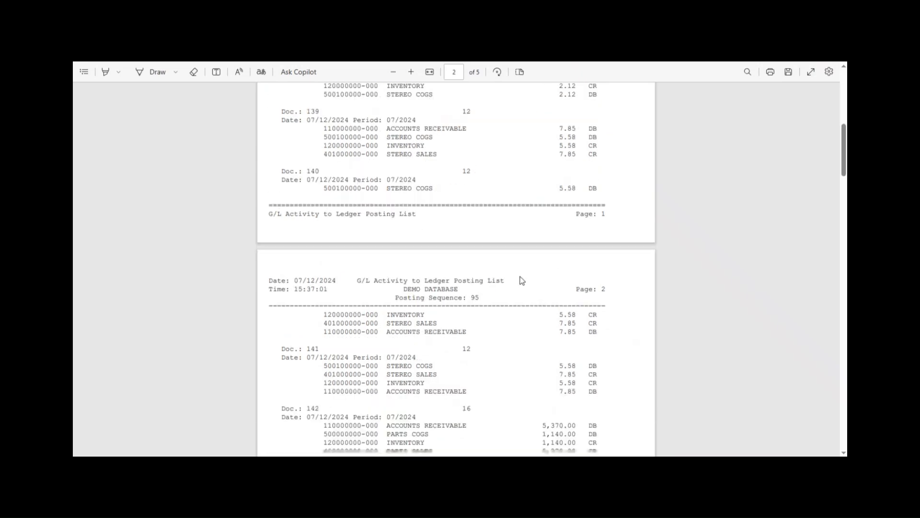
scroll(521, 281, down, 3)
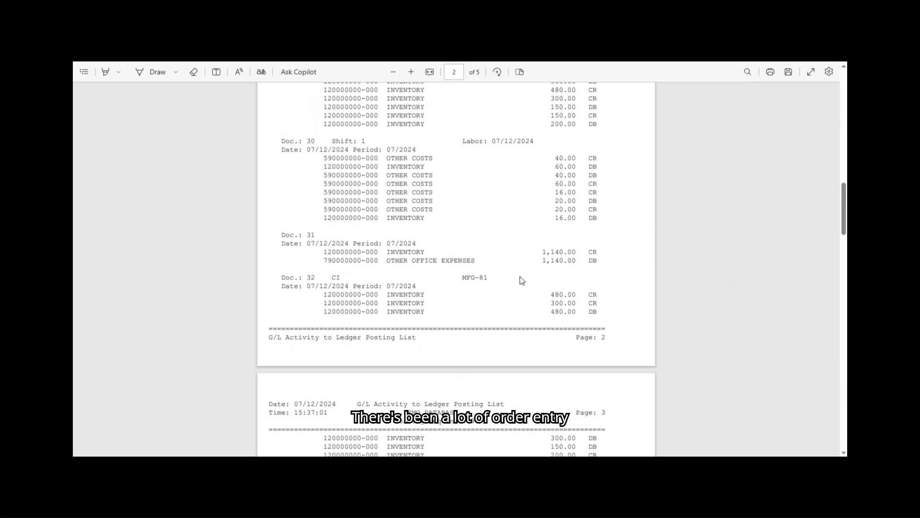
scroll(520, 282, up, 7)
scroll(502, 312, down, 20)
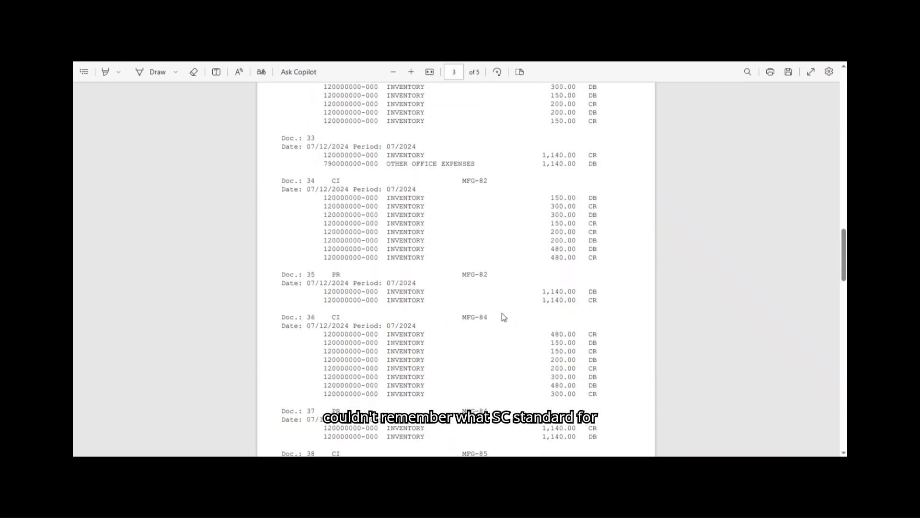
scroll(502, 313, down, 5)
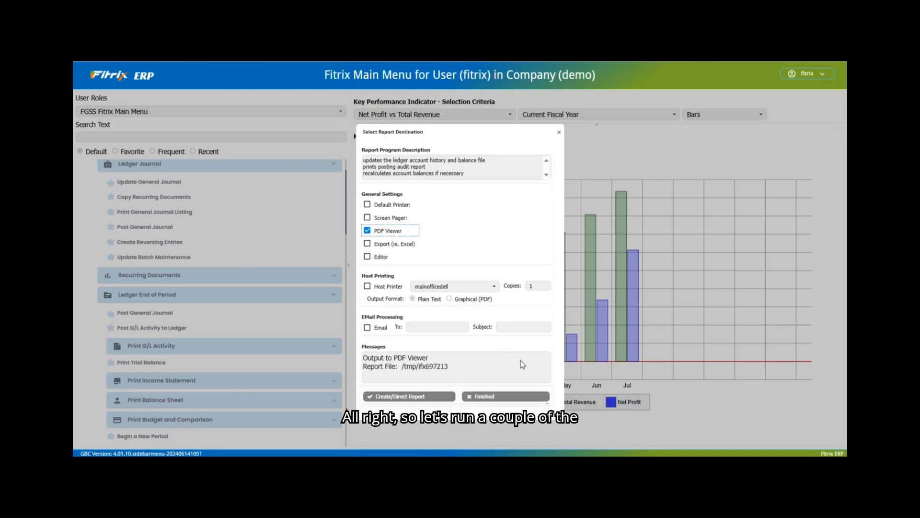
click(533, 396)
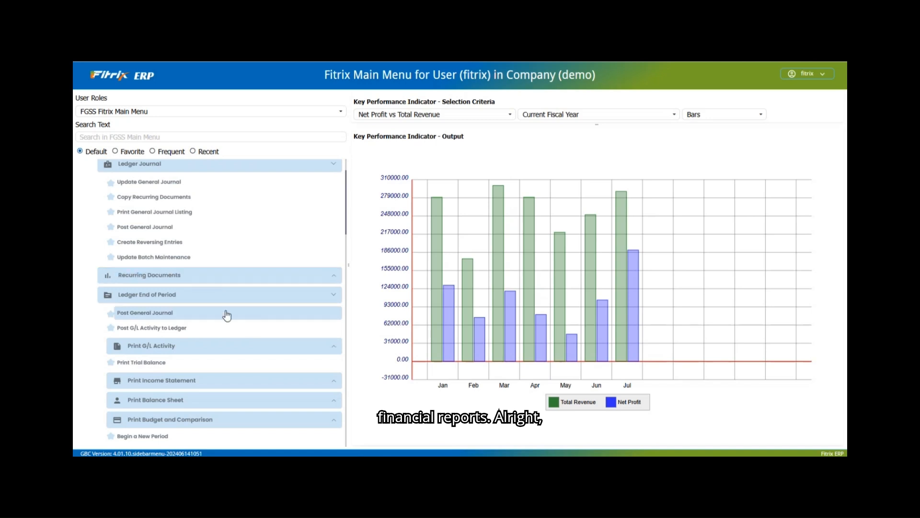
Start the consolidated income statement from Ledger End of Period with output directed to the PDF viewer
click(139, 301)
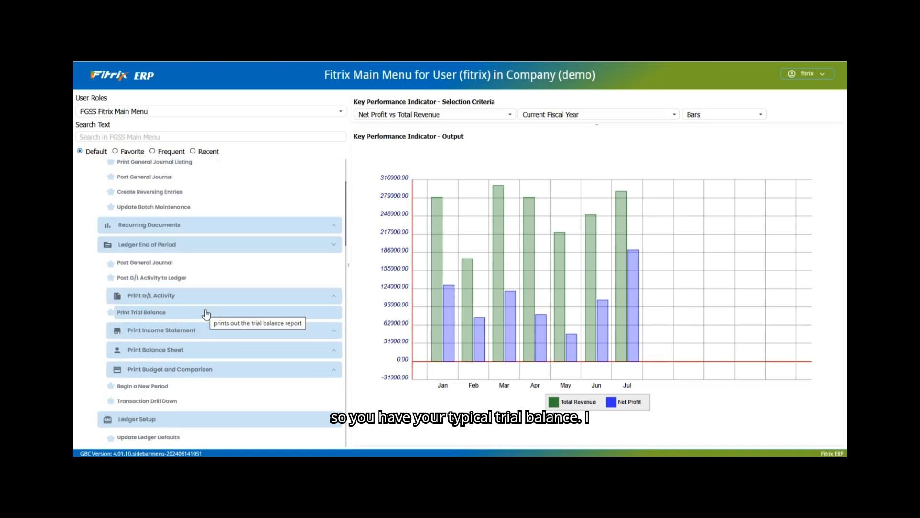
click(334, 336)
scroll(339, 298, down, 5)
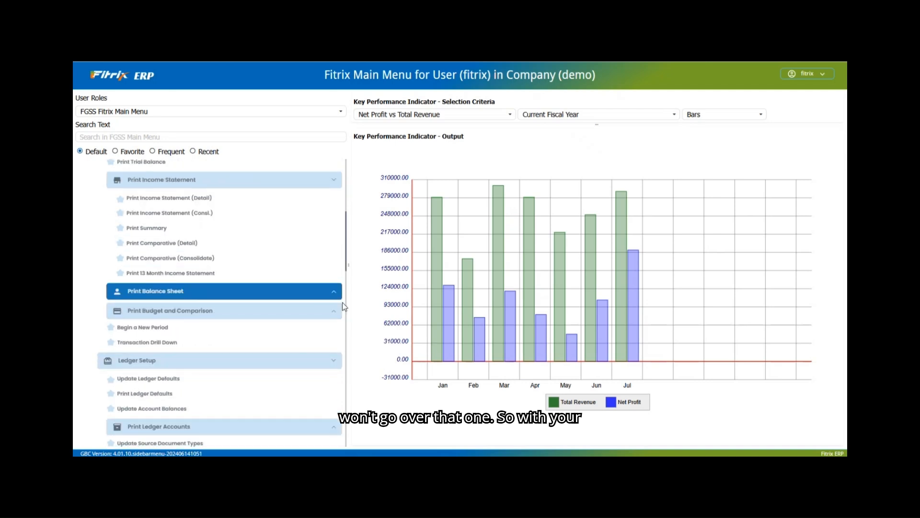
scroll(344, 311, up, 2)
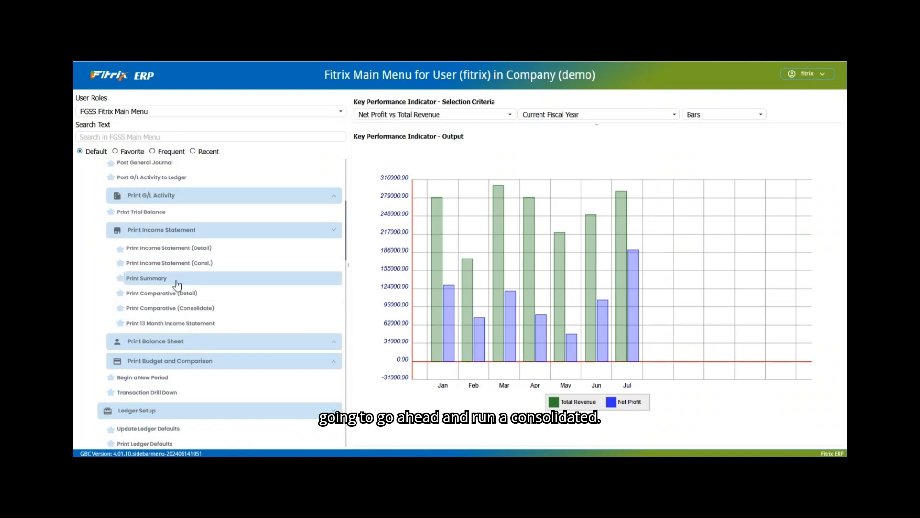
click(203, 264)
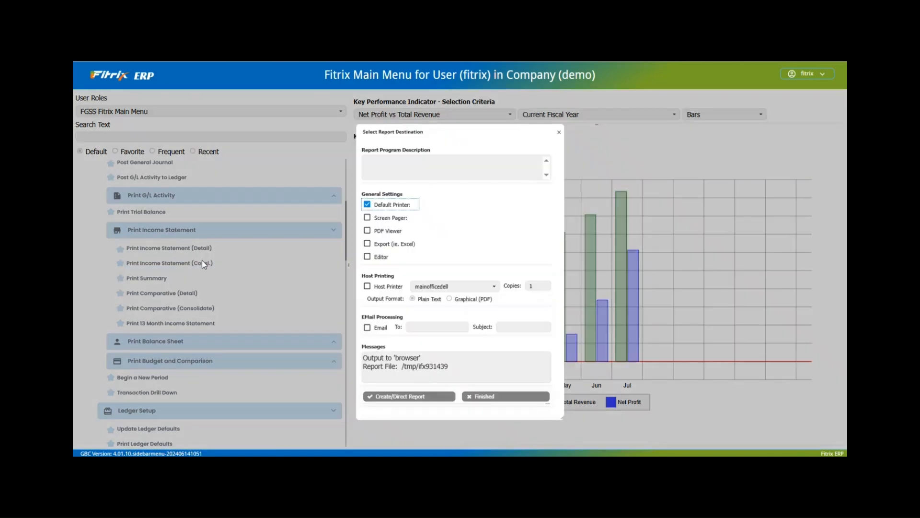
click(367, 234)
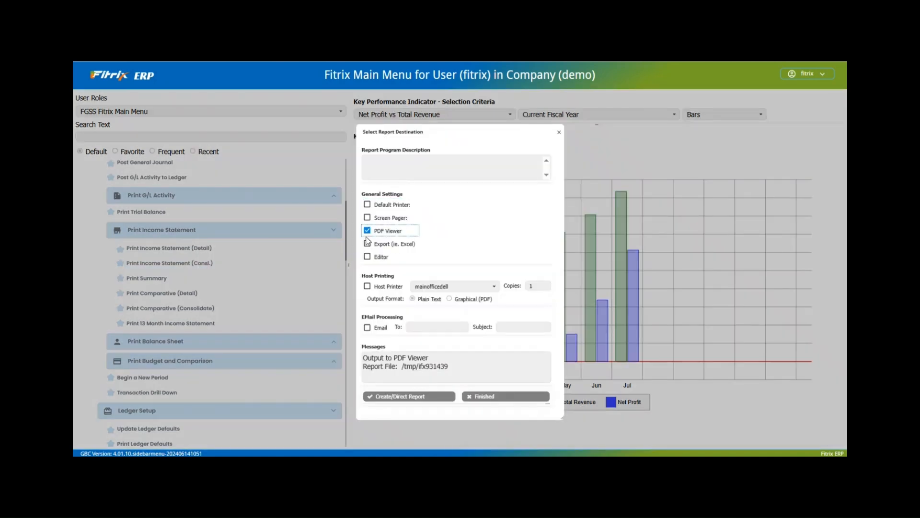
click(403, 397)
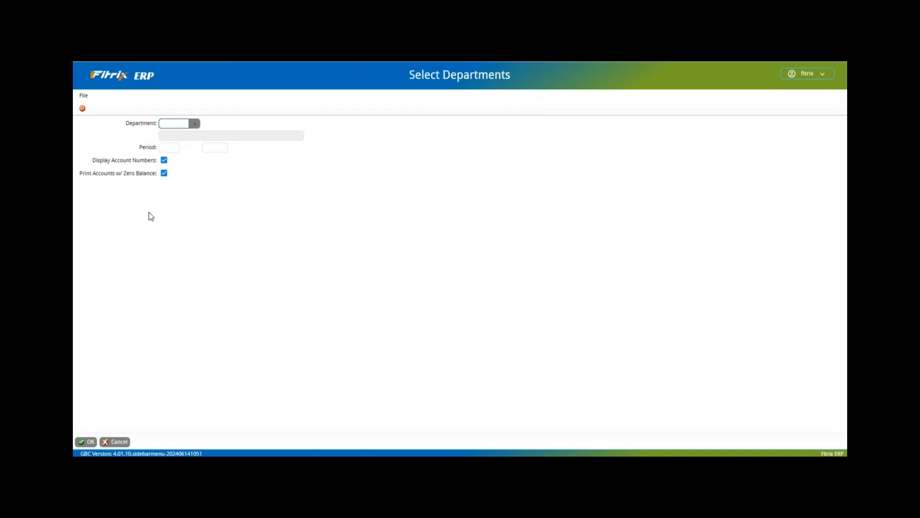
Run the income statement for all departments and period 07 2024, showing account numbers but excluding zero-balance accounts
key(Tab)
key(Tab)
key(Tab)
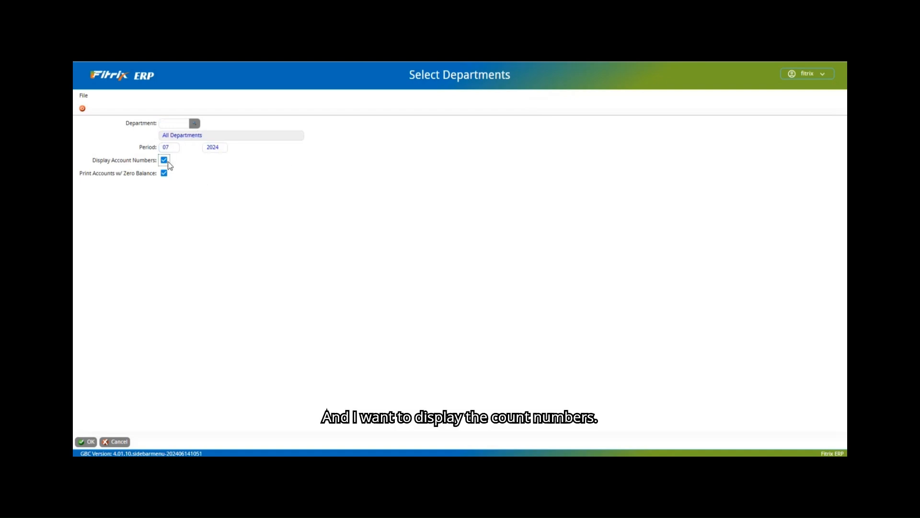
click(165, 174)
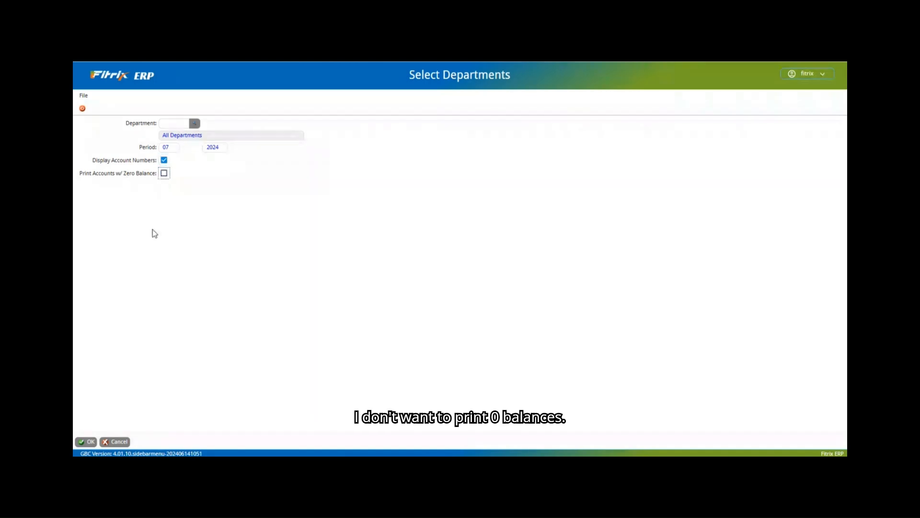
click(89, 441)
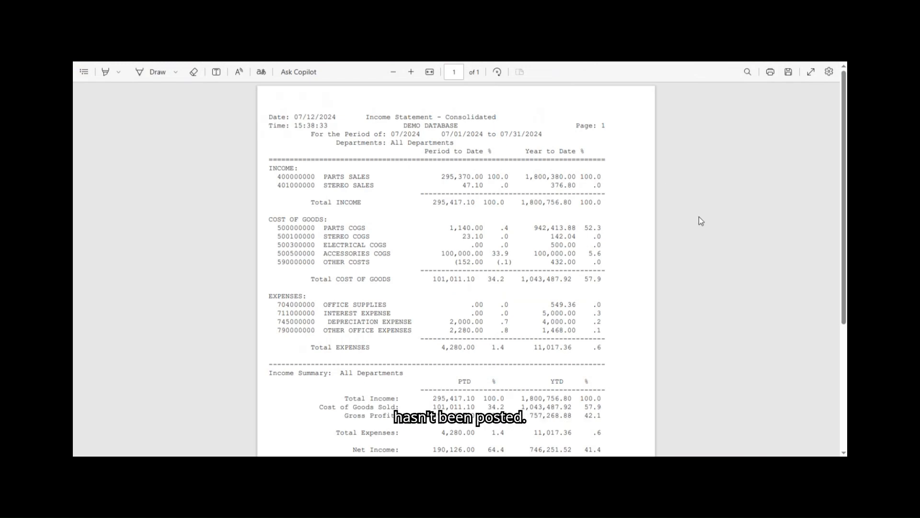
Examine the income, cost of goods, expenses and net income summary in the consolidated income statement, and close the report
scroll(699, 217, down, 3)
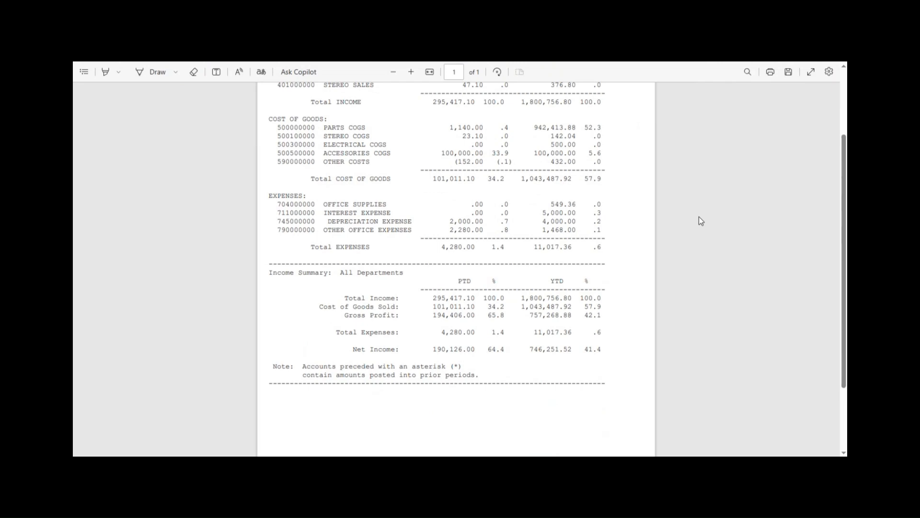
scroll(698, 217, up, 3)
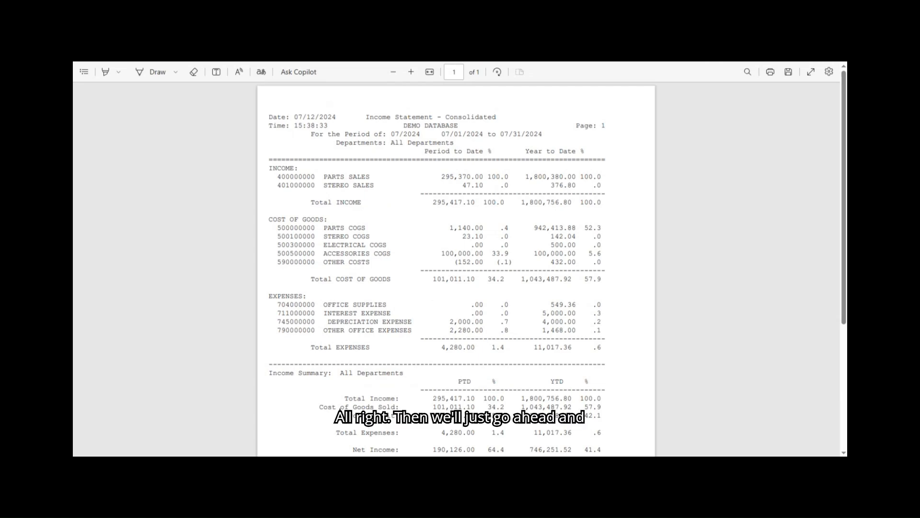
key(ctrl+w)
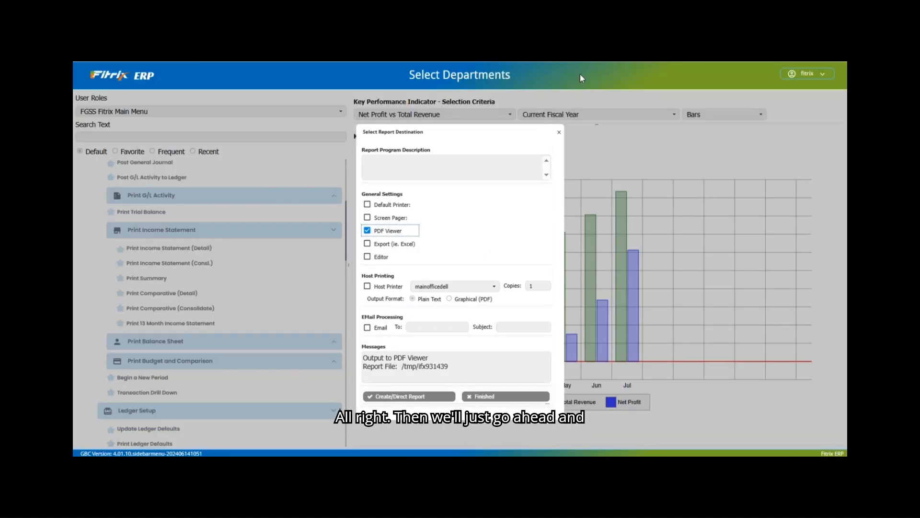
click(499, 397)
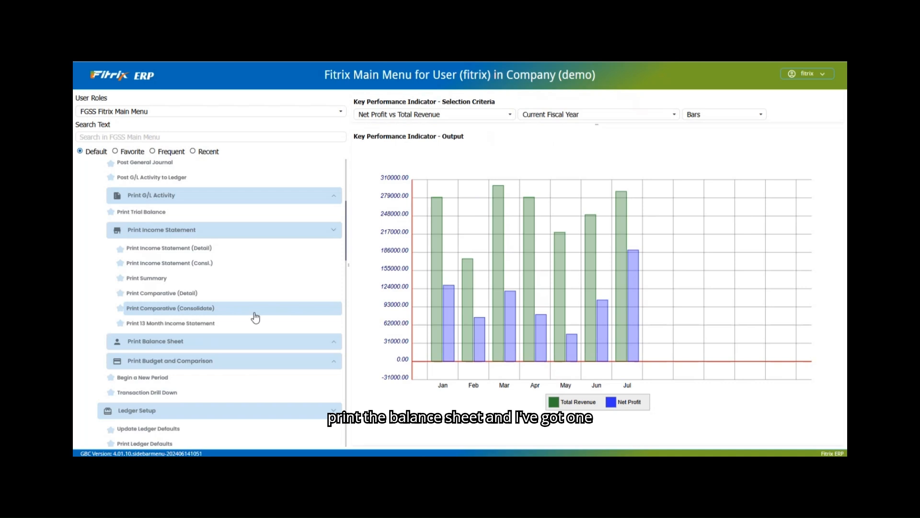
Start the consolidated balance sheet report with output directed to the PDF viewer
click(223, 342)
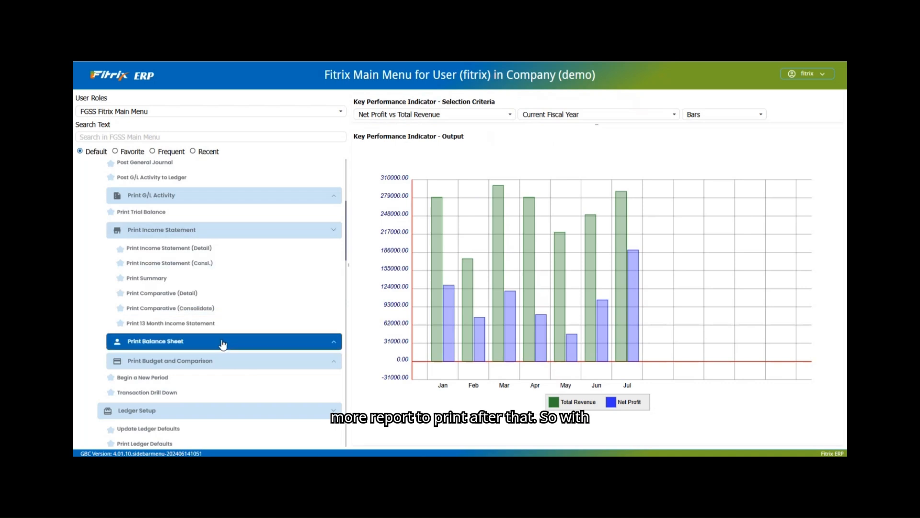
scroll(225, 343, down, 2)
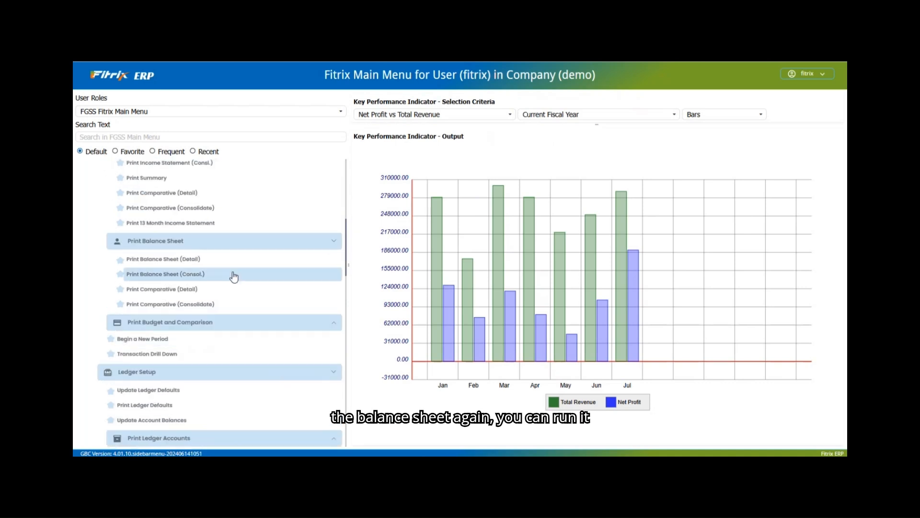
click(174, 276)
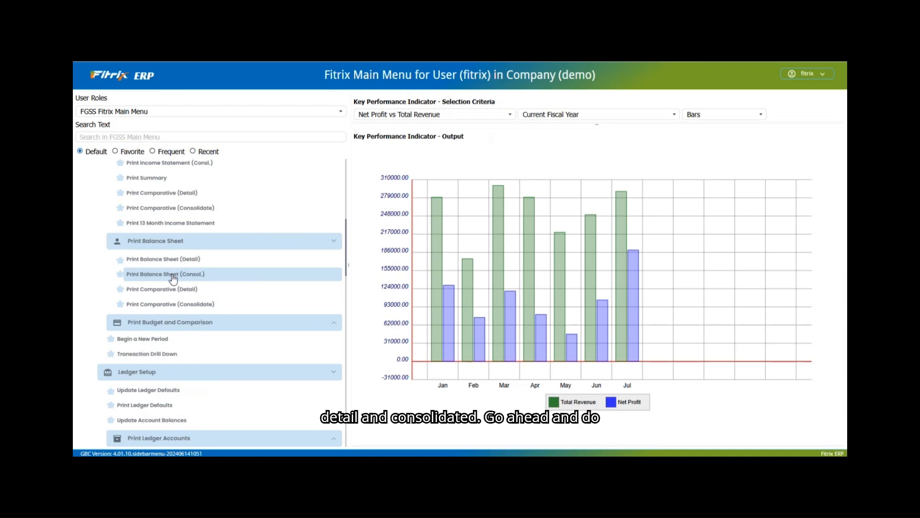
click(367, 231)
click(415, 402)
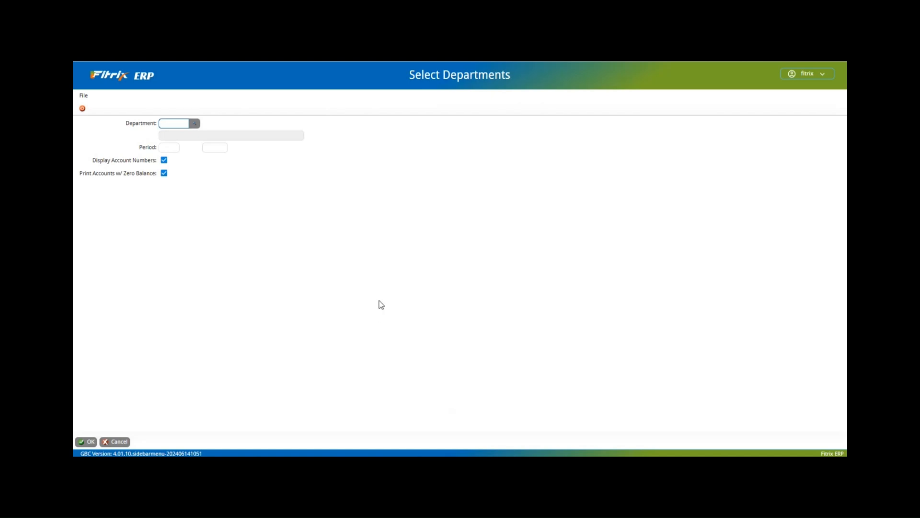
Run the balance sheet for all departments and period 07 2024 without accounts that have a zero balance
key(Tab)
key(Tab)
click(164, 174)
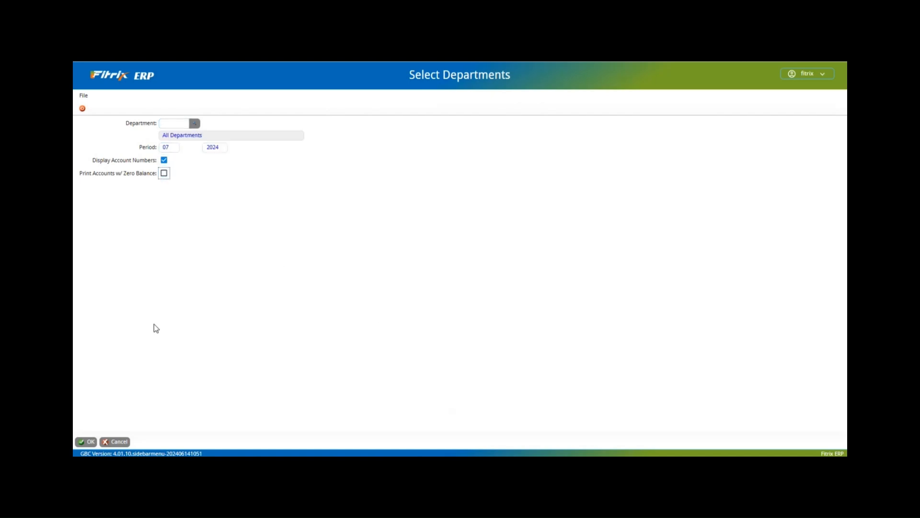
click(91, 441)
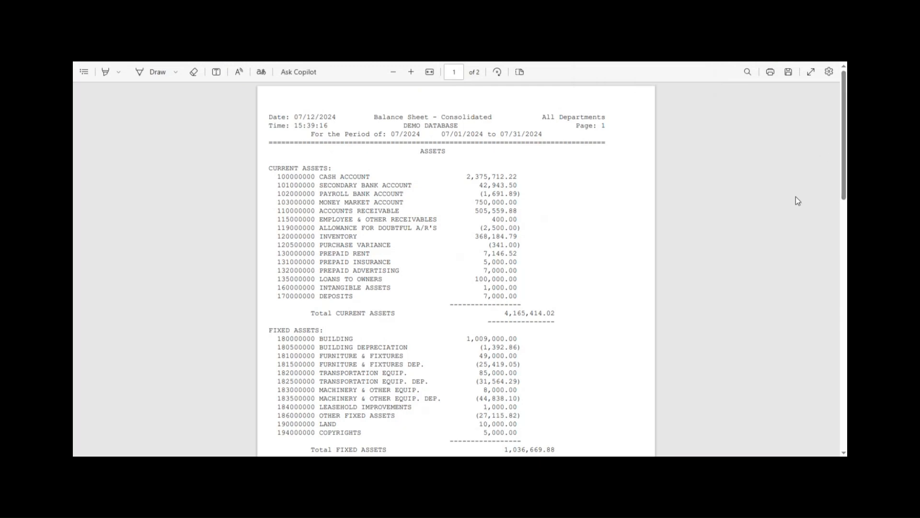
Examine the assets, liabilities and capital sections across both pages of the consolidated balance sheet, and close the report
scroll(796, 197, down, 5)
scroll(796, 197, down, 7)
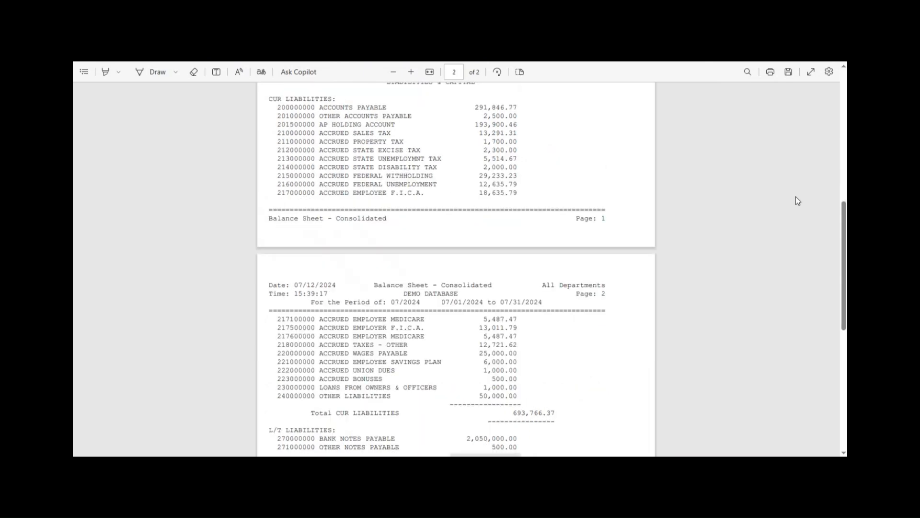
scroll(795, 197, up, 5)
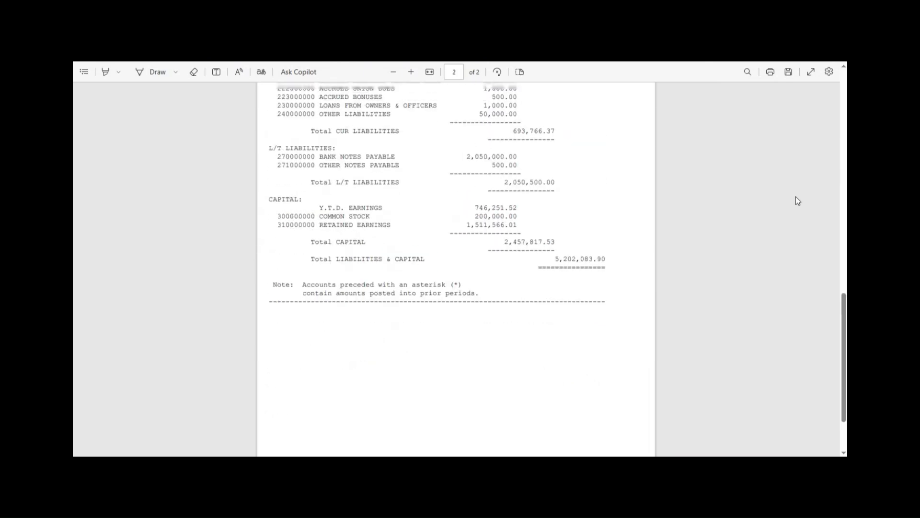
scroll(795, 196, up, 3)
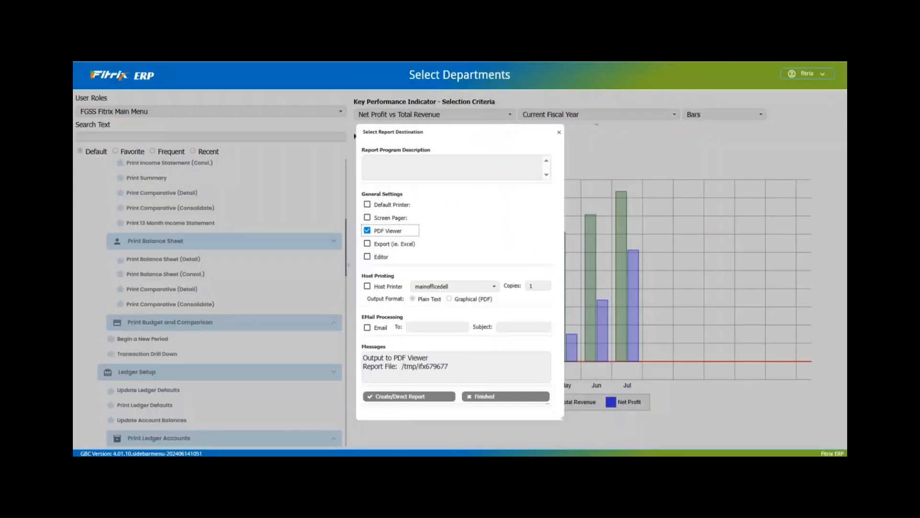
click(474, 396)
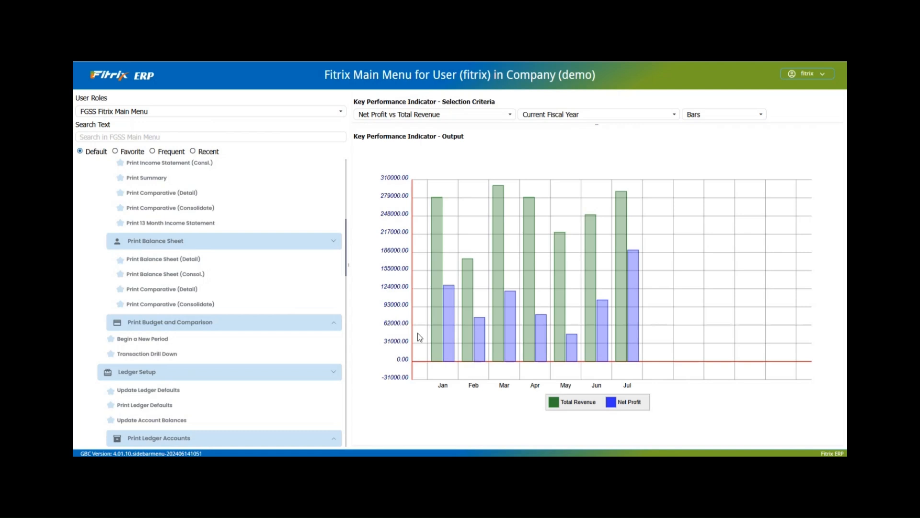
Start the detailed budget and comparison report with output directed to the PDF viewer
click(338, 242)
click(173, 261)
click(176, 279)
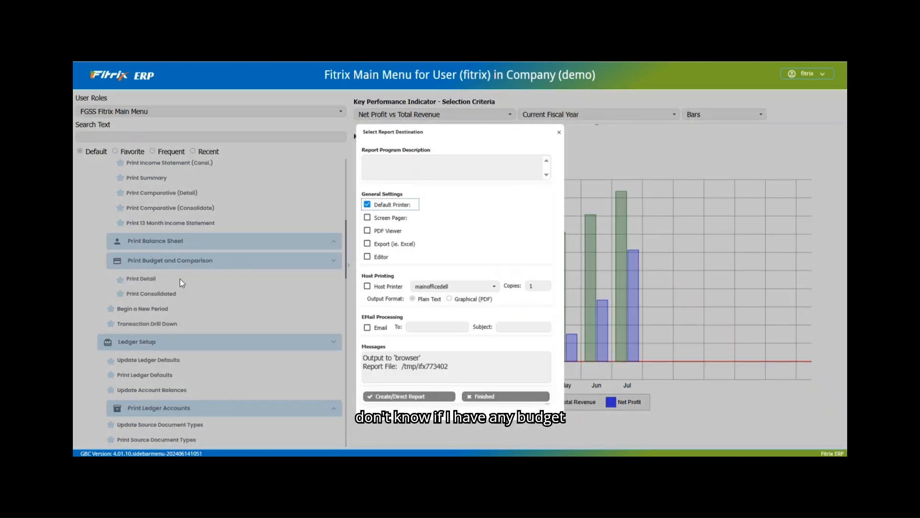
click(368, 231)
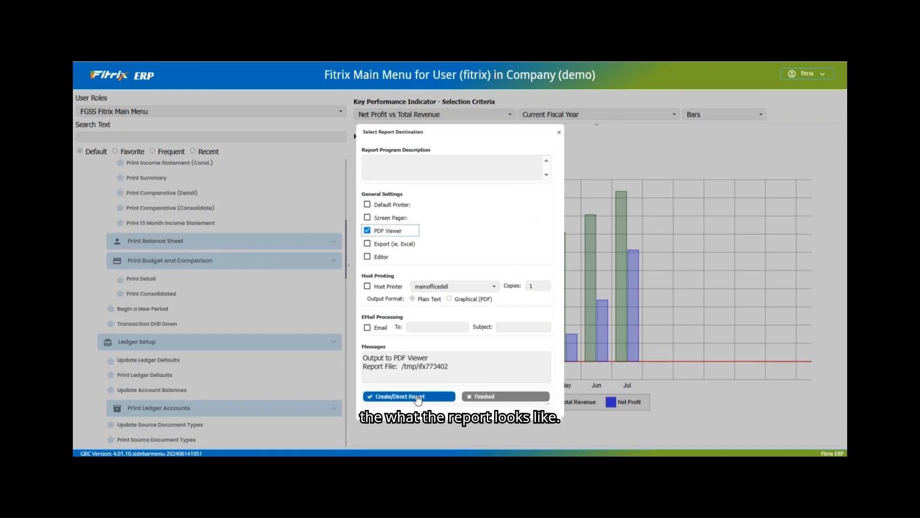
click(417, 396)
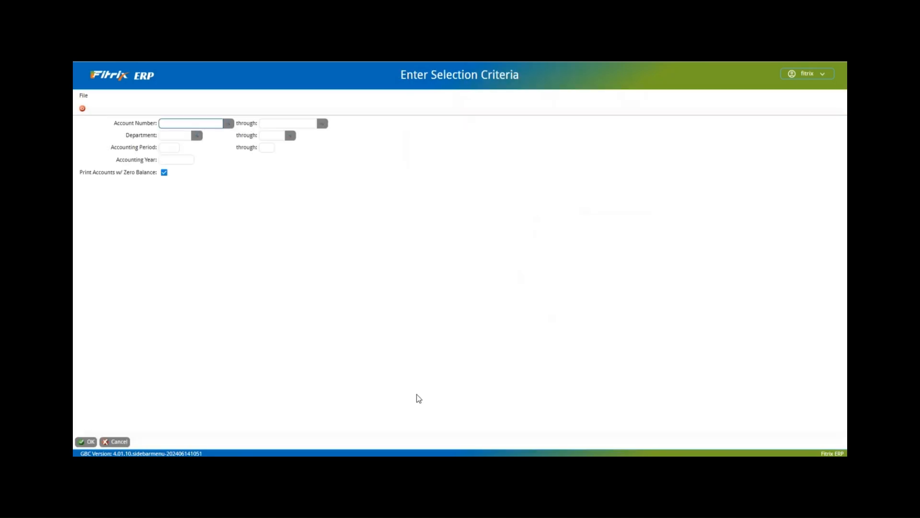
Limit the budget and comparison report to ledger accounts 400000000 through 999999999, leaving the department range blank
text(400000000)
key(Tab)
text(999999999)
key(Tab)
key(Tab)
key(Tab)
Set accounting periods 01 through 07 of year 2024, exclude zero-balance accounts, and run the budget and comparison report
text(01)
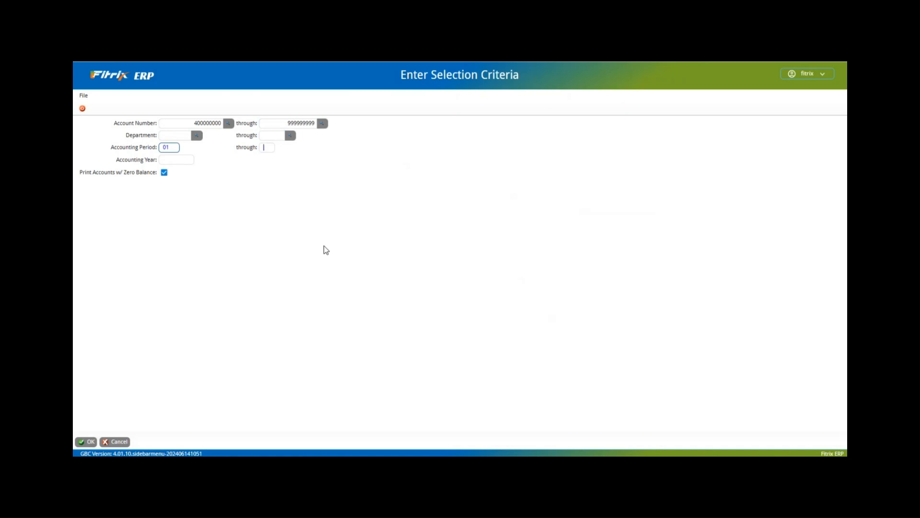
key(Tab)
text(07)
key(Tab)
text(2024)
key(Tab)
click(164, 172)
click(89, 441)
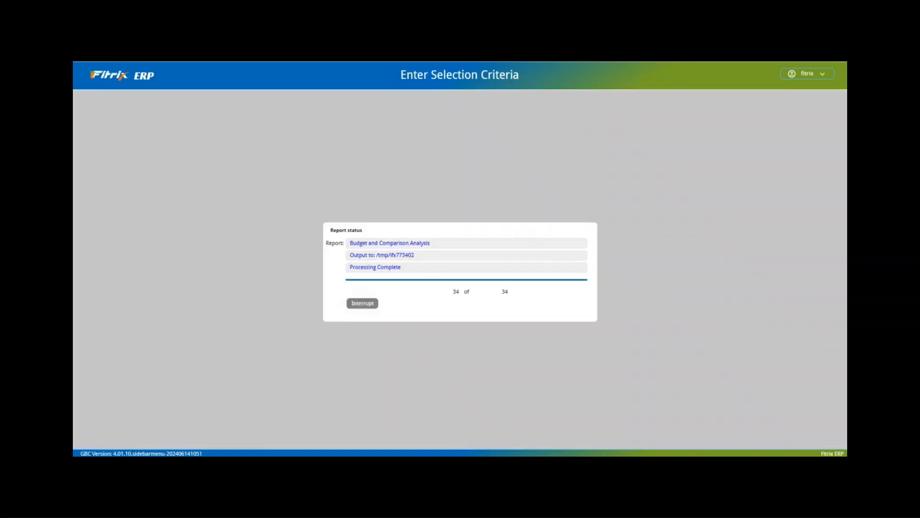